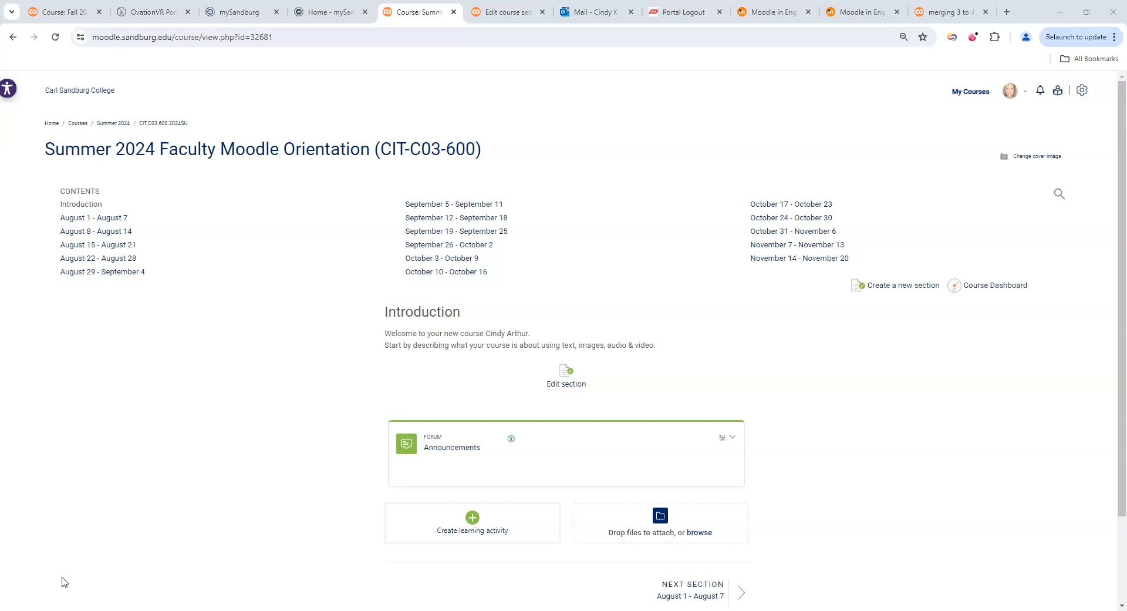
# Open the gradebook setup page of the Summer 2024 Faculty Moodle Orientation course
pyautogui.click(1000, 287)
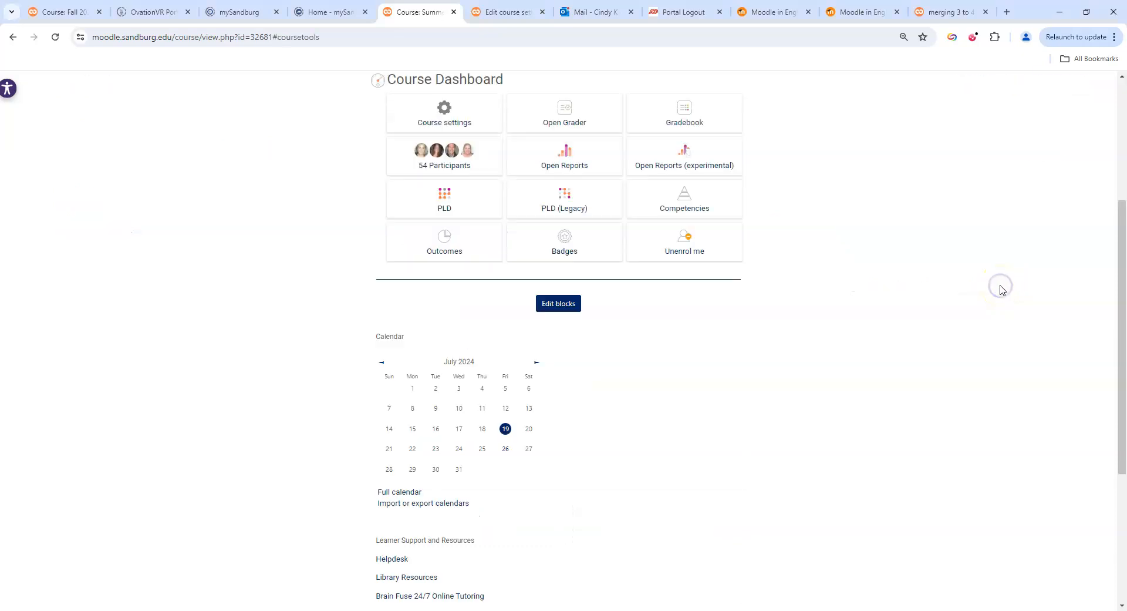
pyautogui.click(671, 130)
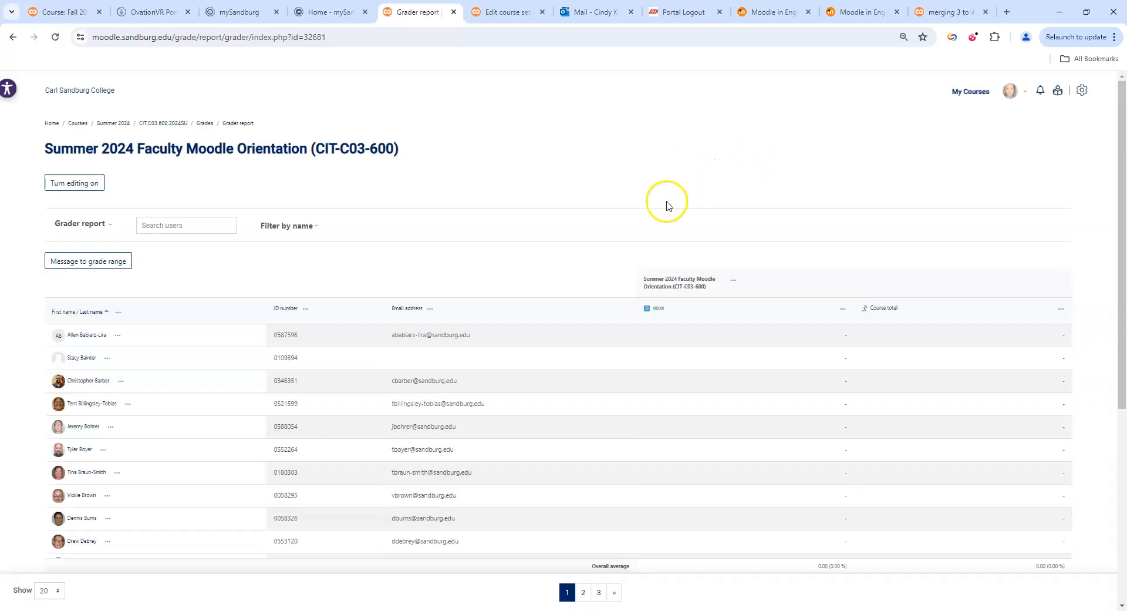
pyautogui.click(75, 225)
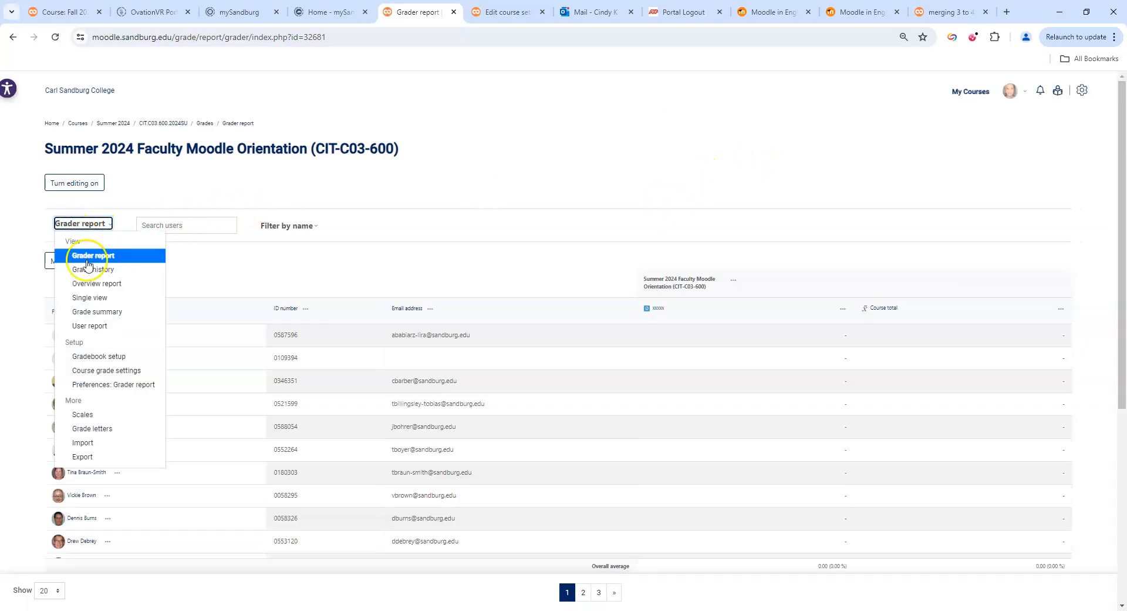
pyautogui.click(101, 357)
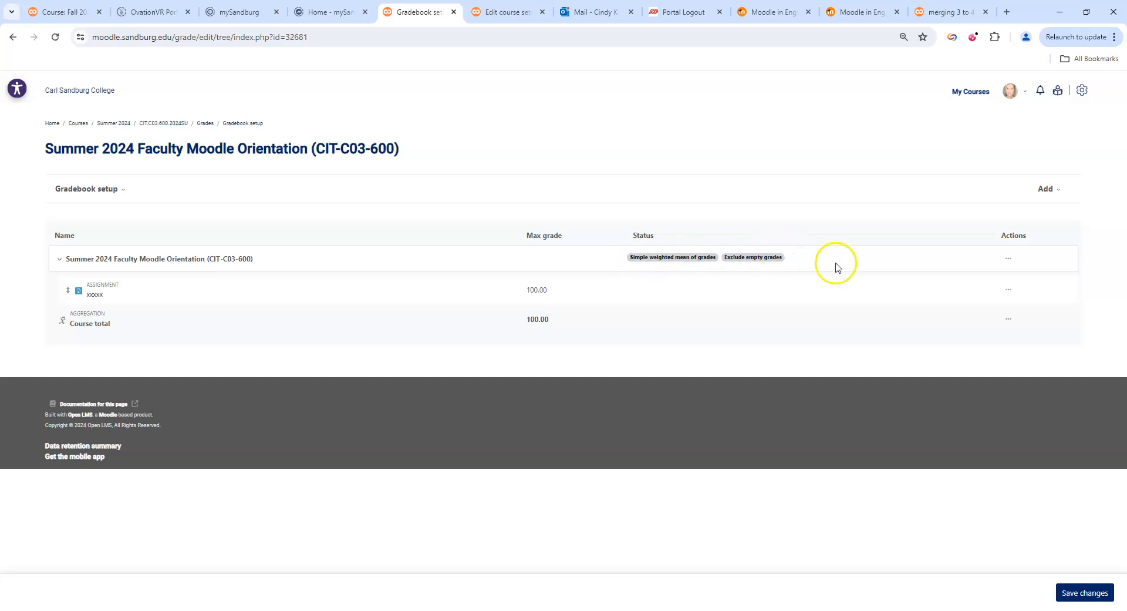
# Set the course grade category's aggregation to Natural and save it
pyautogui.click(1008, 262)
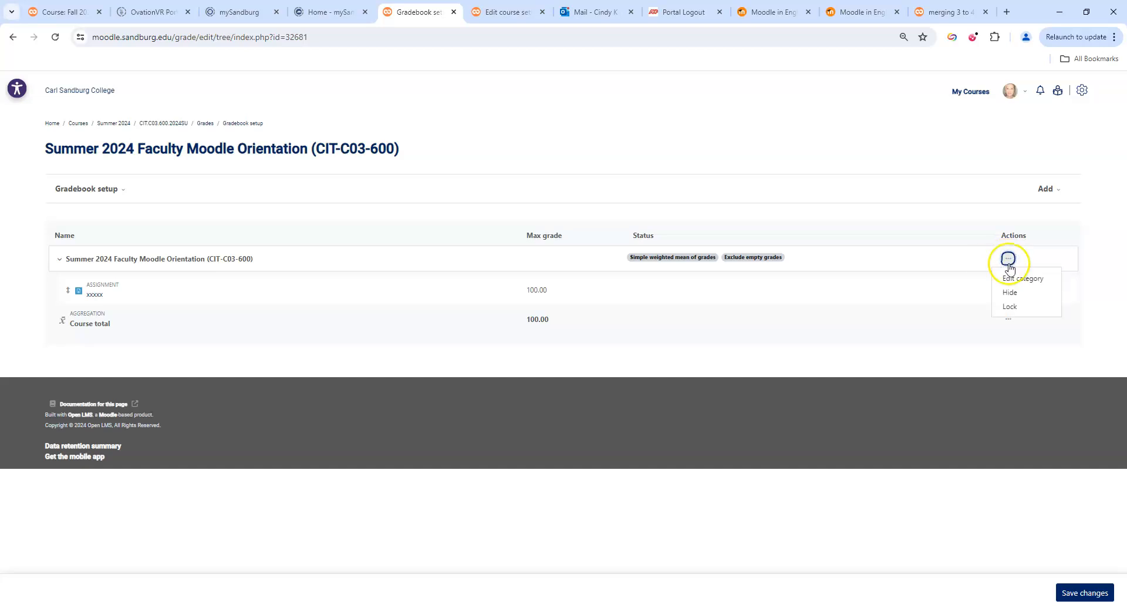
pyautogui.click(1010, 278)
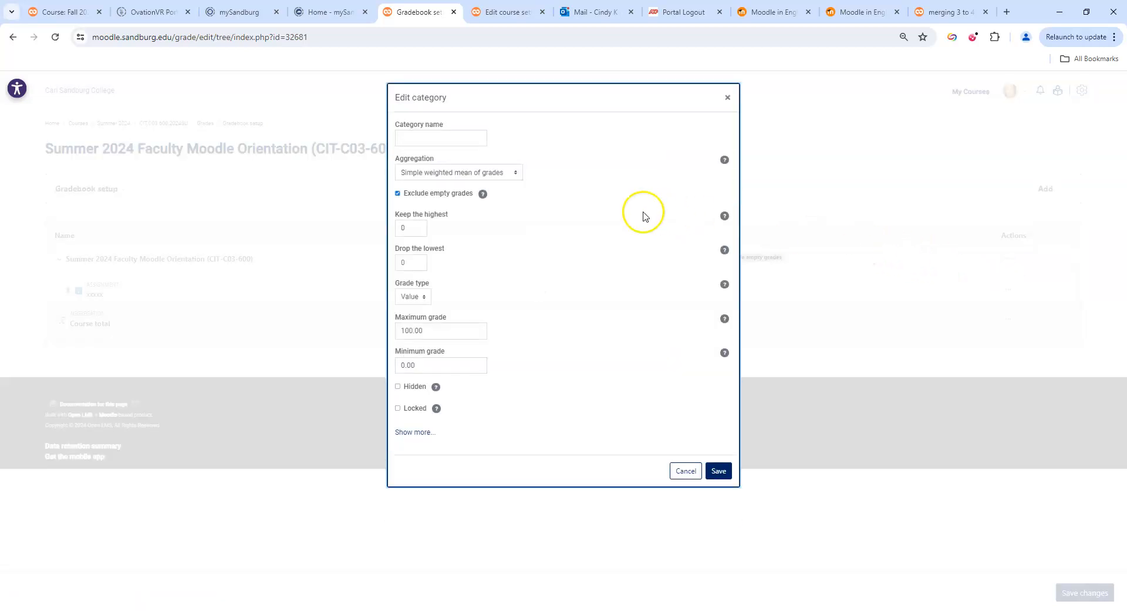
pyautogui.click(448, 172)
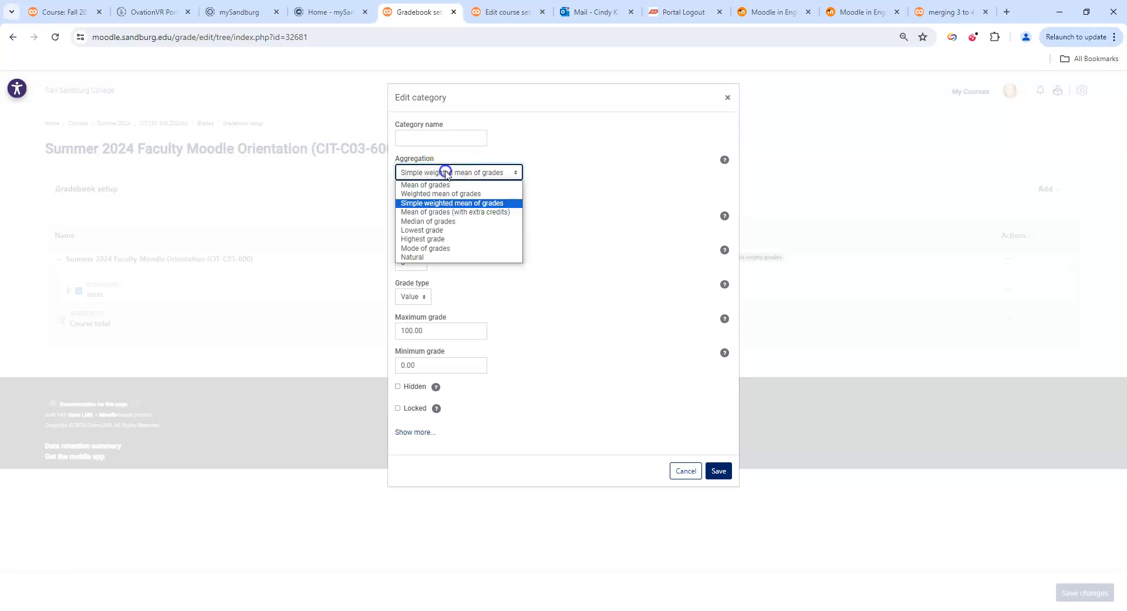
pyautogui.click(425, 257)
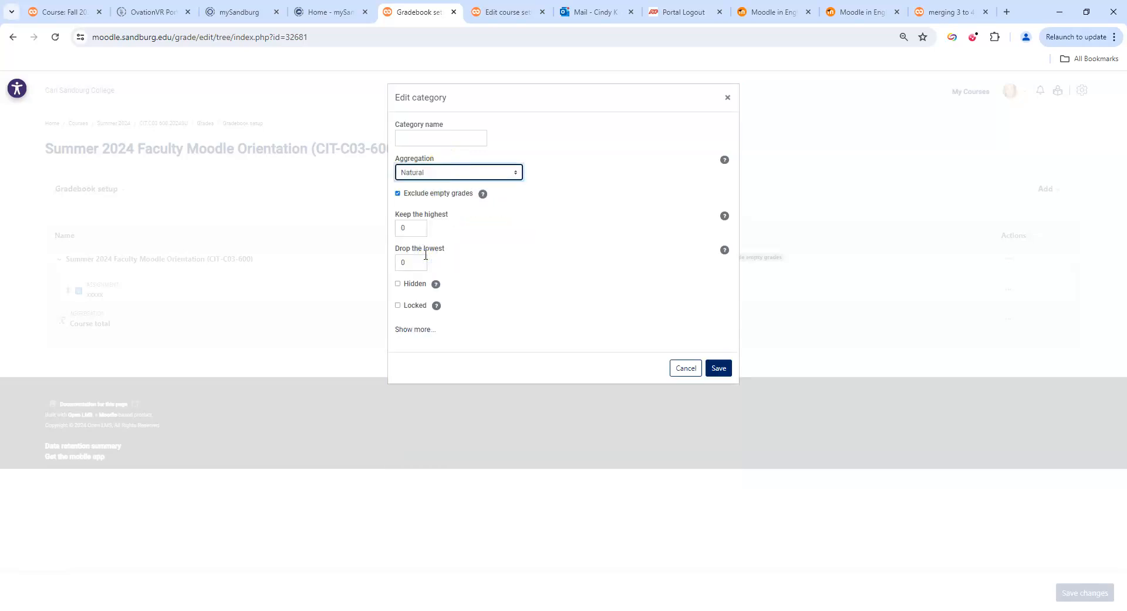
pyautogui.click(718, 369)
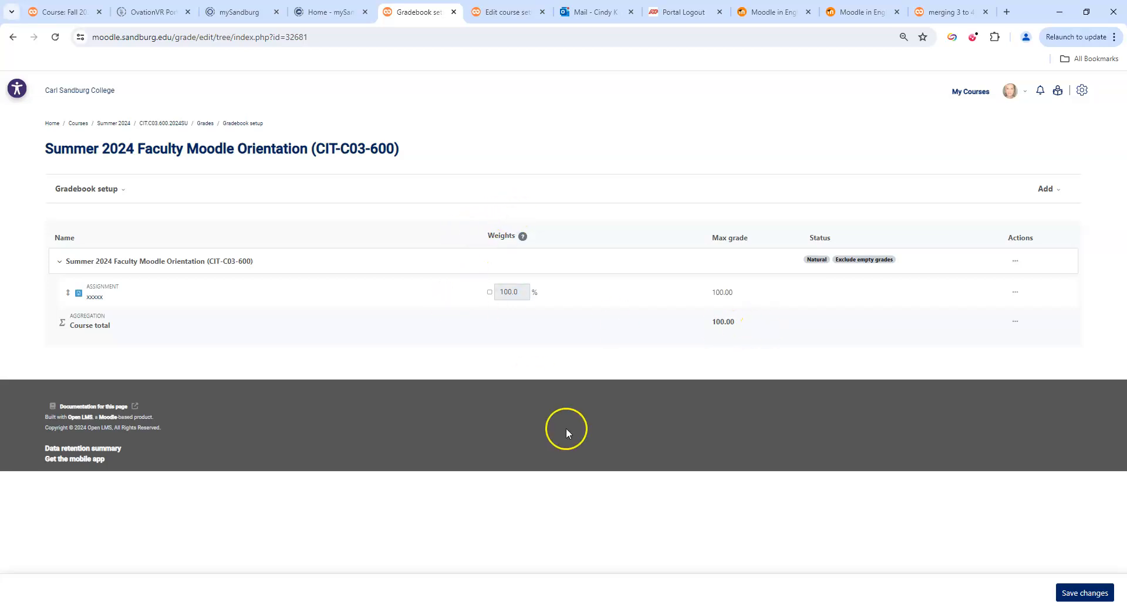
# Change the course grade category's aggregation to Weighted mean of grades and save it
pyautogui.click(1015, 261)
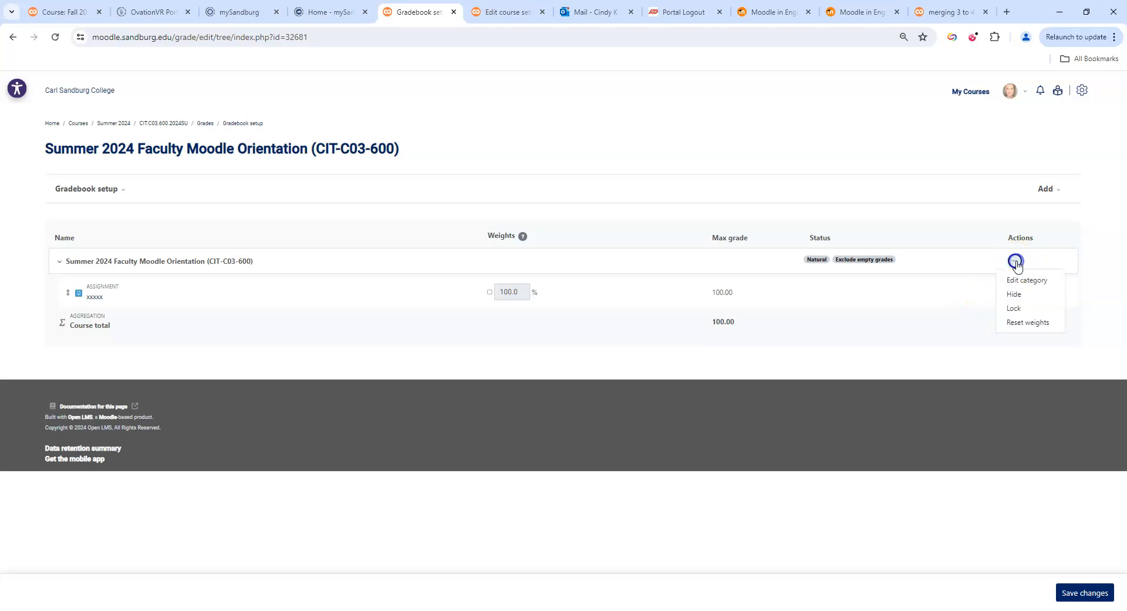
pyautogui.click(1020, 280)
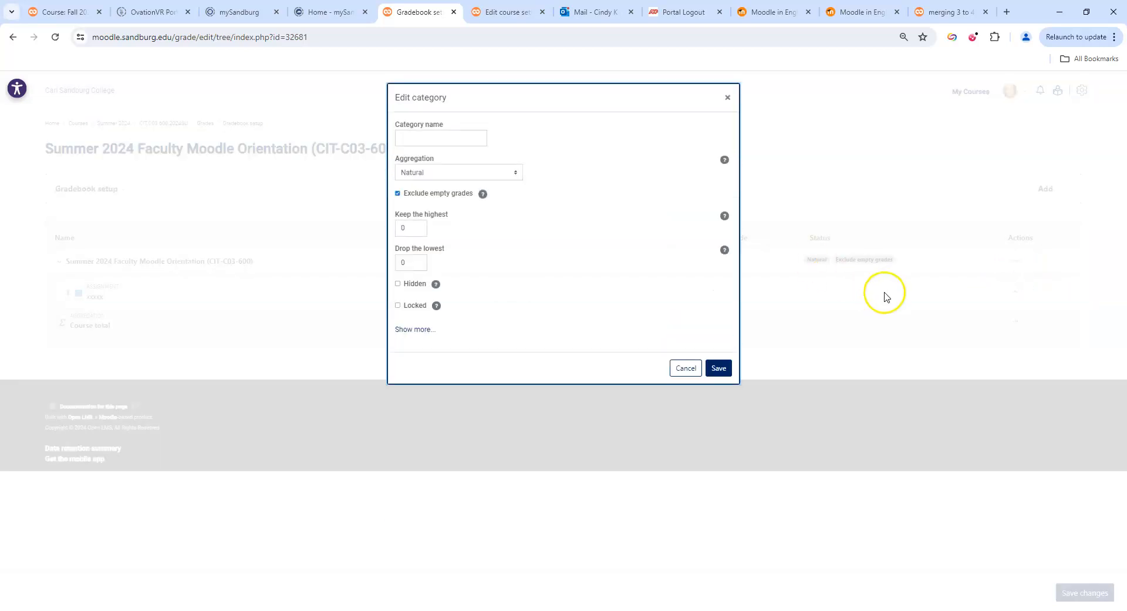
pyautogui.click(406, 171)
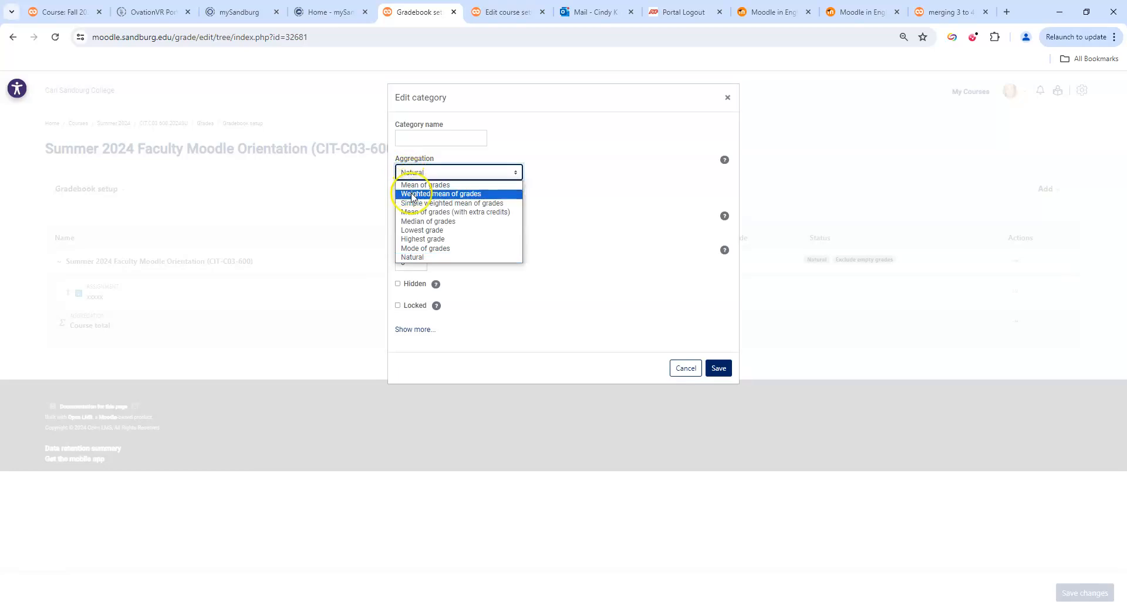
pyautogui.click(413, 194)
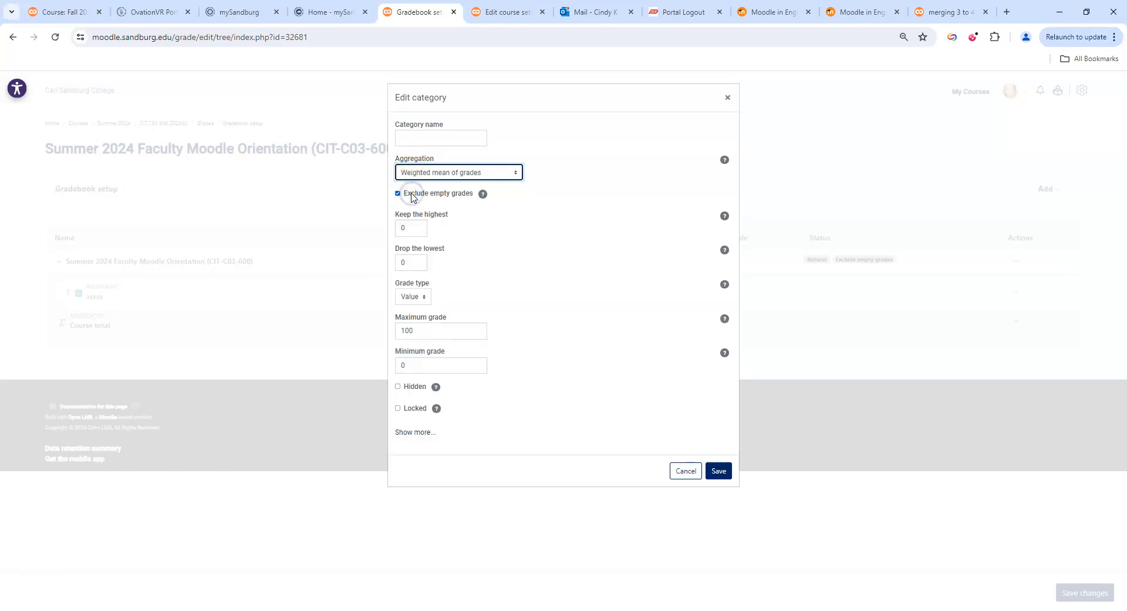
pyautogui.click(718, 471)
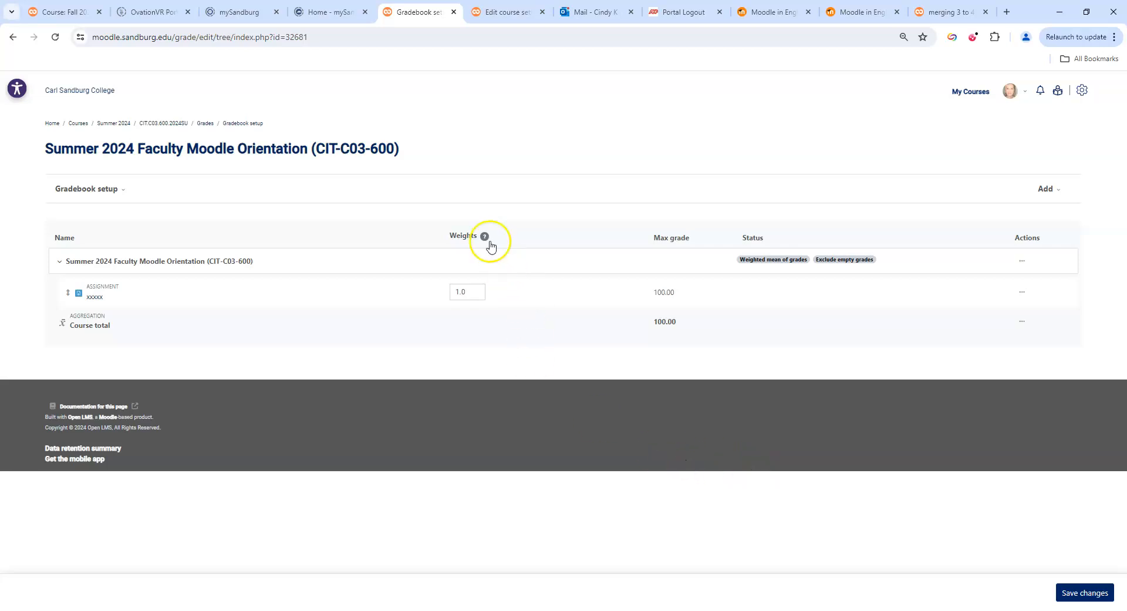
pyautogui.doubleClick(458, 293)
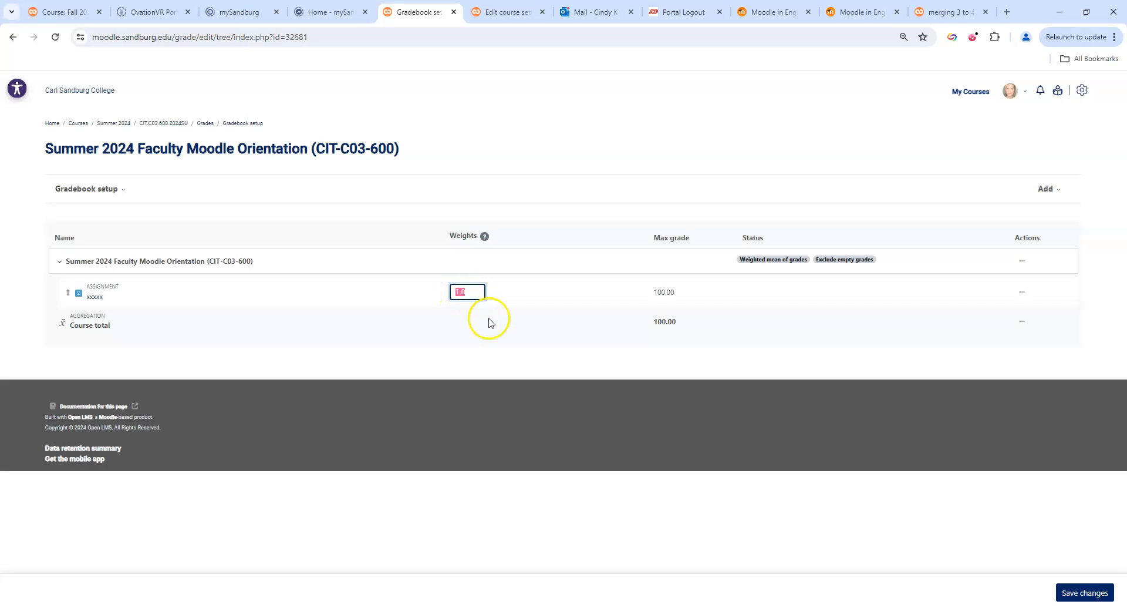
# Start a new assignment named "asdfsadf" in the course's August 8 - August 14 section
pyautogui.click(270, 151)
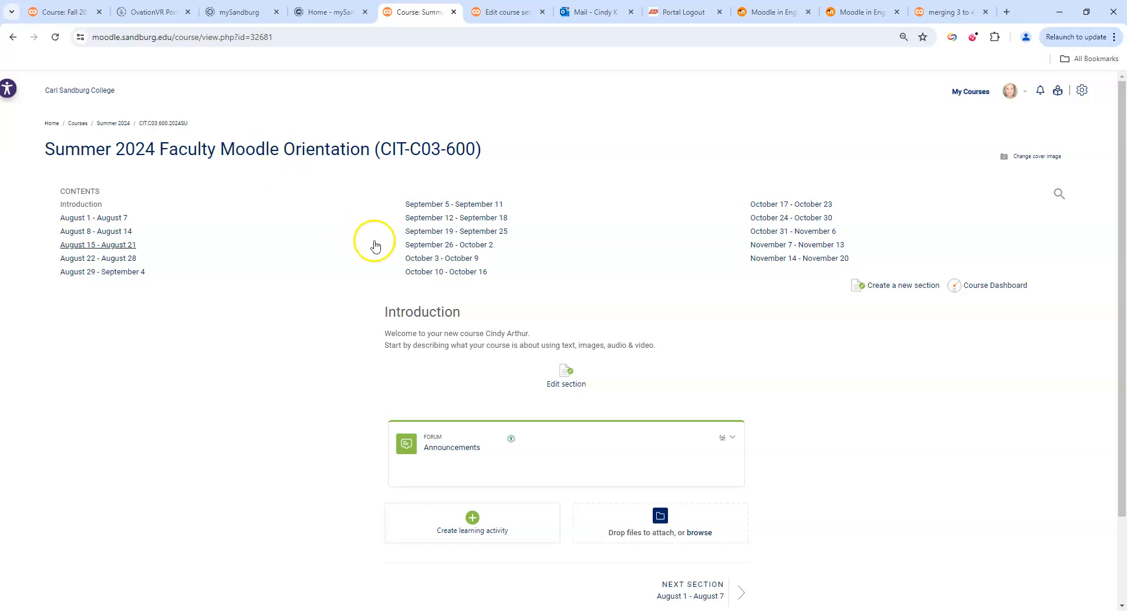
pyautogui.click(116, 231)
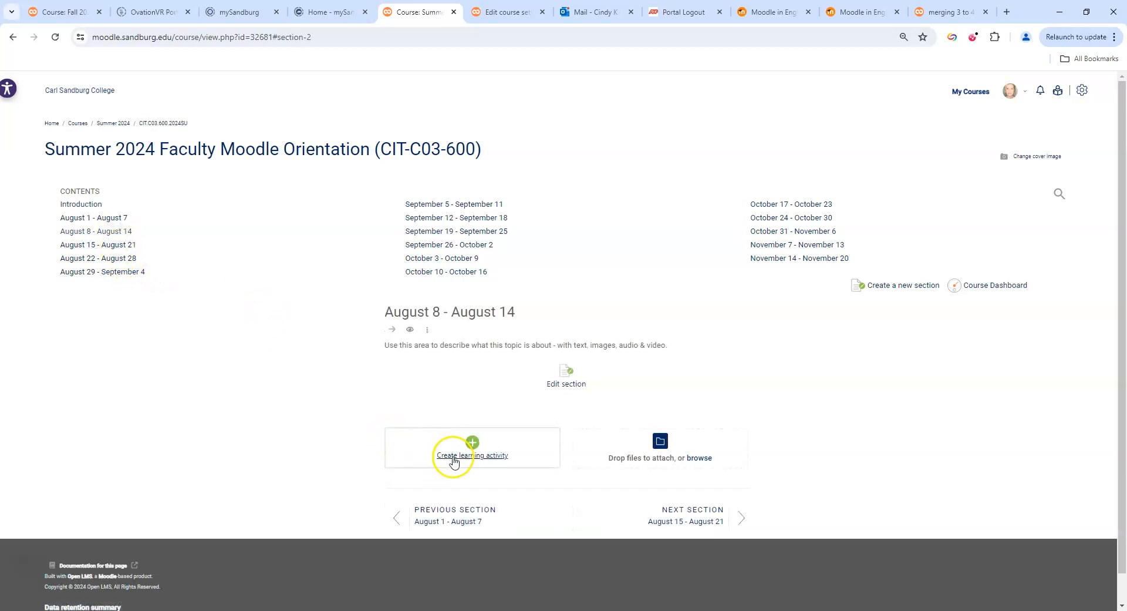
pyautogui.click(443, 456)
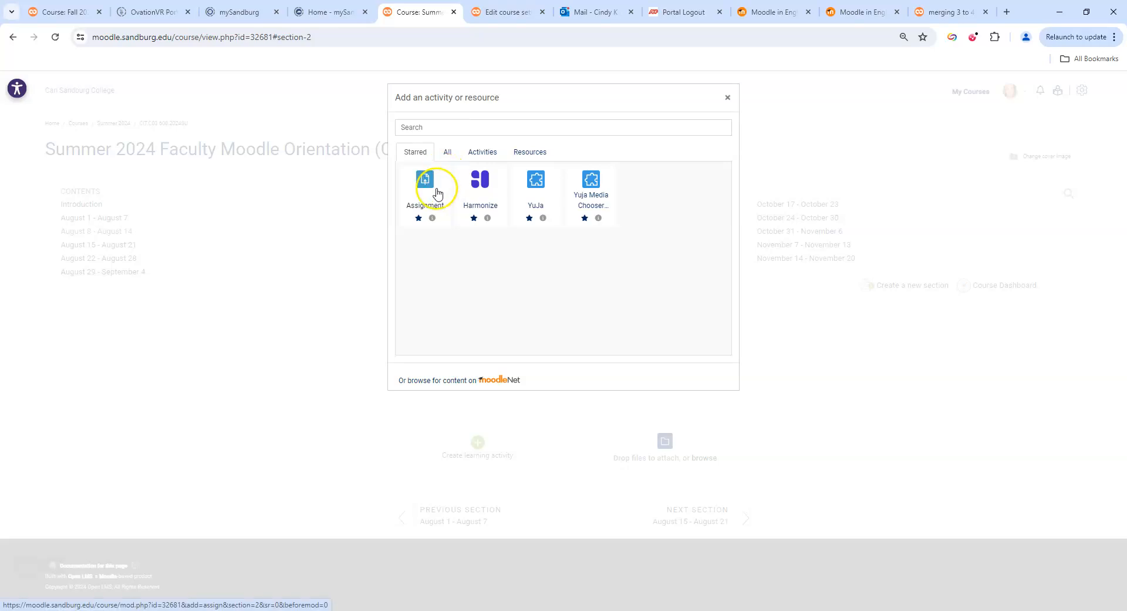
pyautogui.click(425, 189)
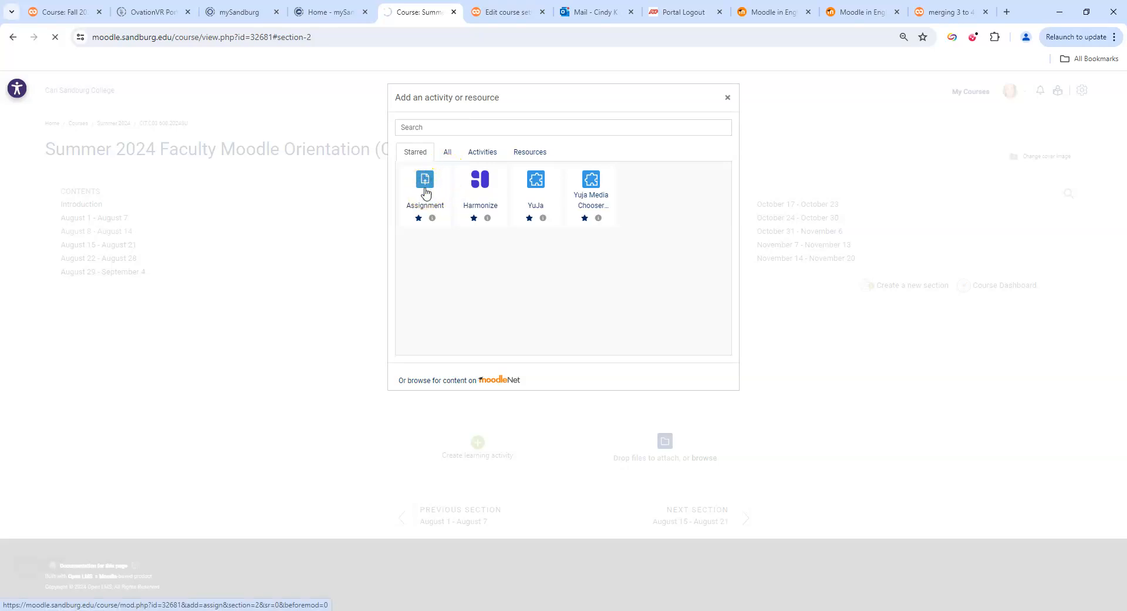
pyautogui.click(159, 228)
pyautogui.write('asdfsadf')
# Set the new assignment's maximum grade to 50 points and save it, returning to the course
pyautogui.scroll(-2, 461, 340)
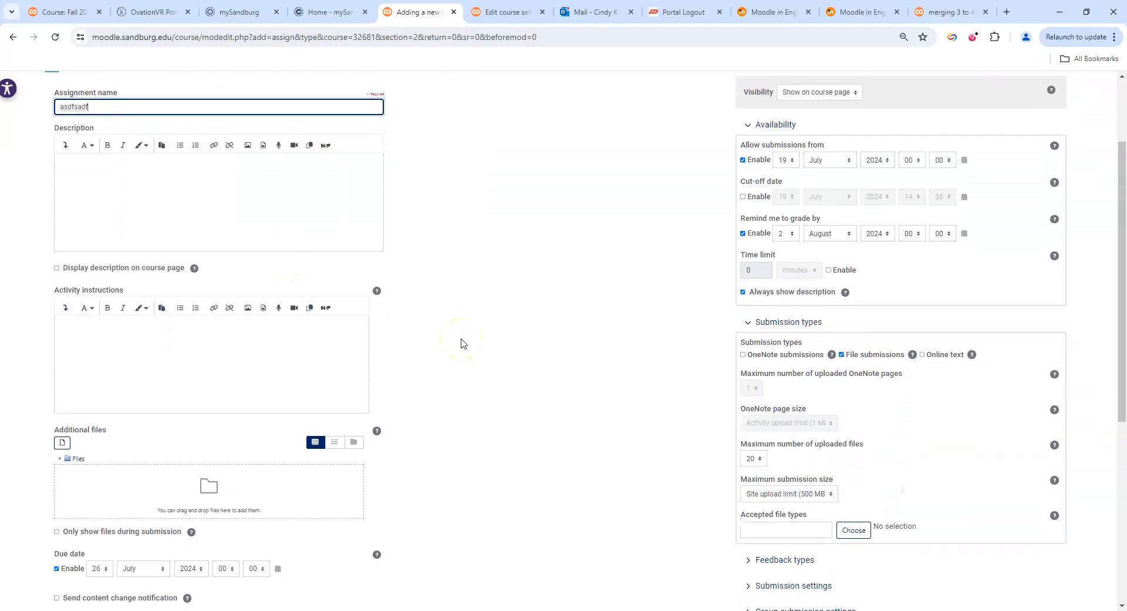
pyautogui.scroll(-1, 461, 343)
pyautogui.scroll(-2, 461, 344)
pyautogui.scroll(2, 461, 343)
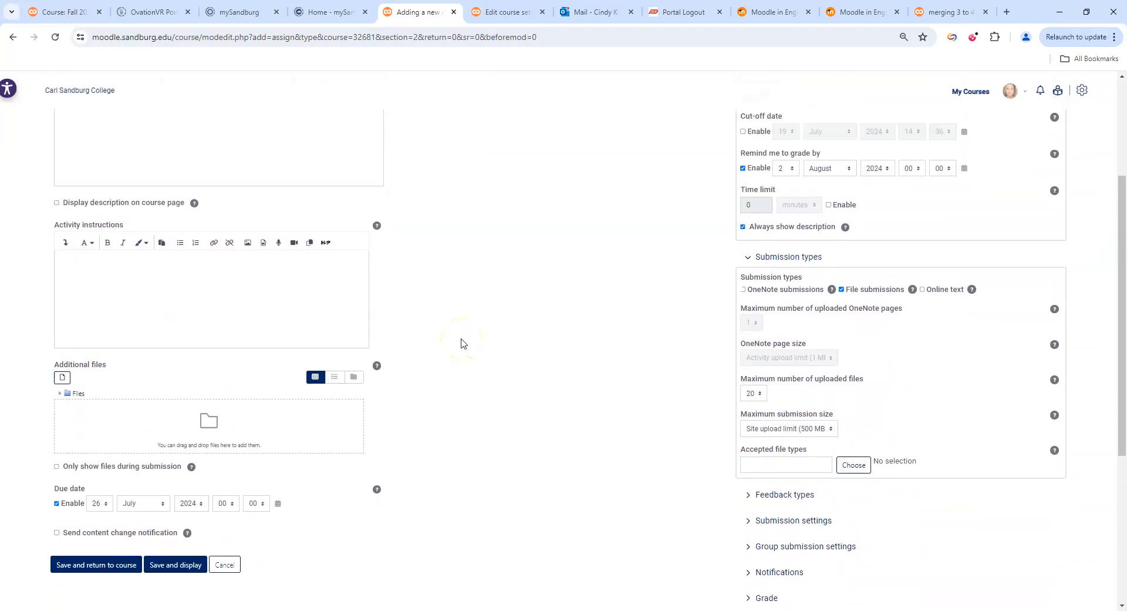
pyautogui.scroll(-3, 461, 343)
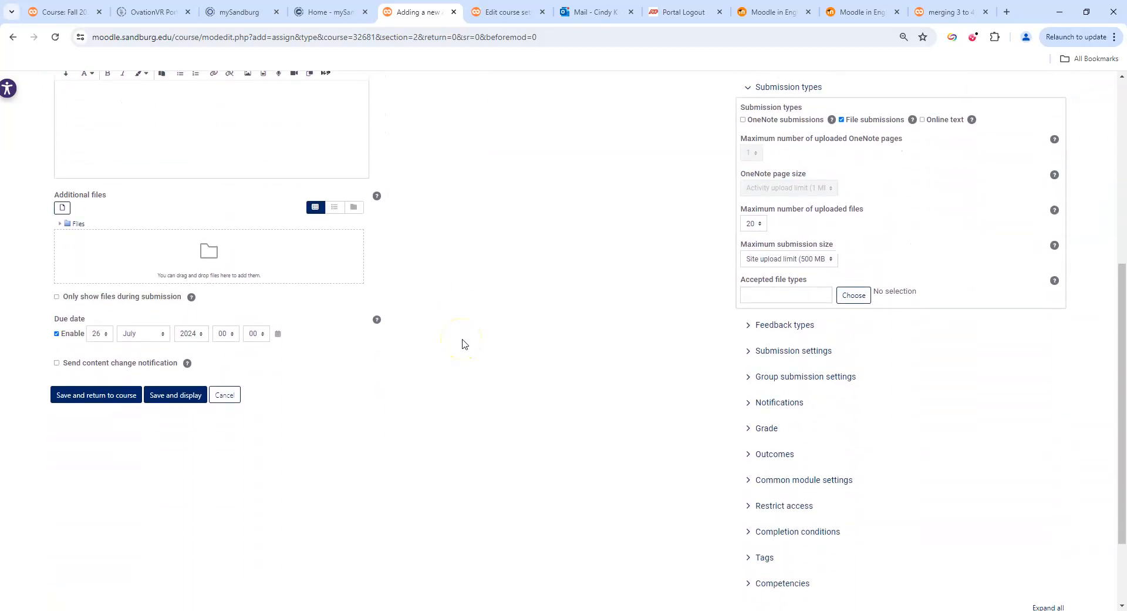
pyautogui.click(750, 434)
pyautogui.moveTo(792, 521); pyautogui.dragTo(746, 521)
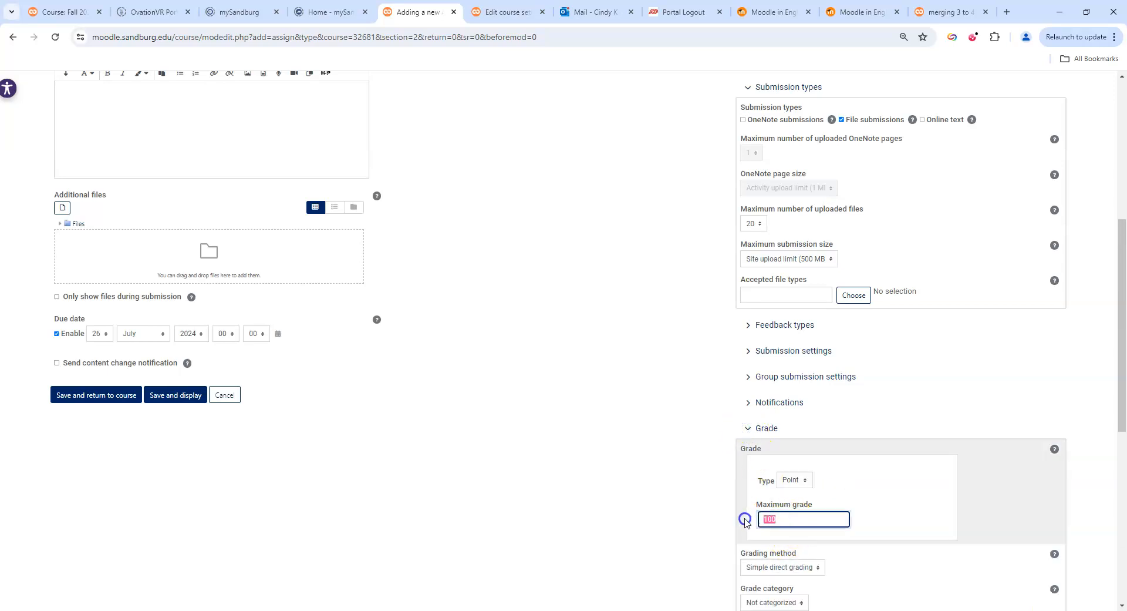
pyautogui.write('50')
pyautogui.click(571, 526)
pyautogui.click(398, 525)
pyautogui.scroll(-5, 398, 524)
pyautogui.scroll(6, 395, 523)
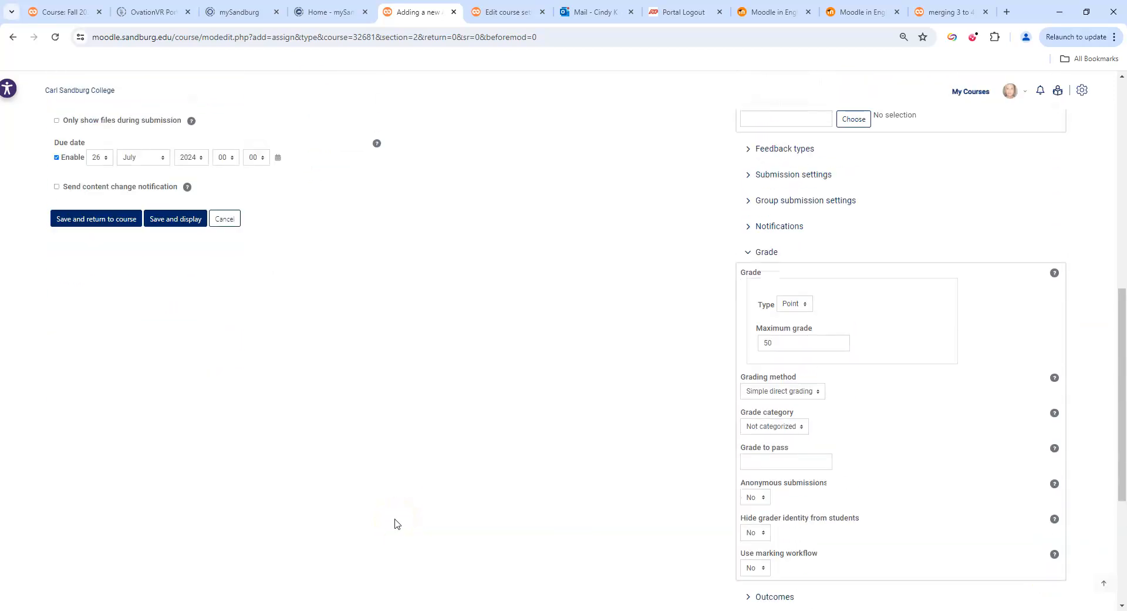
pyautogui.click(87, 338)
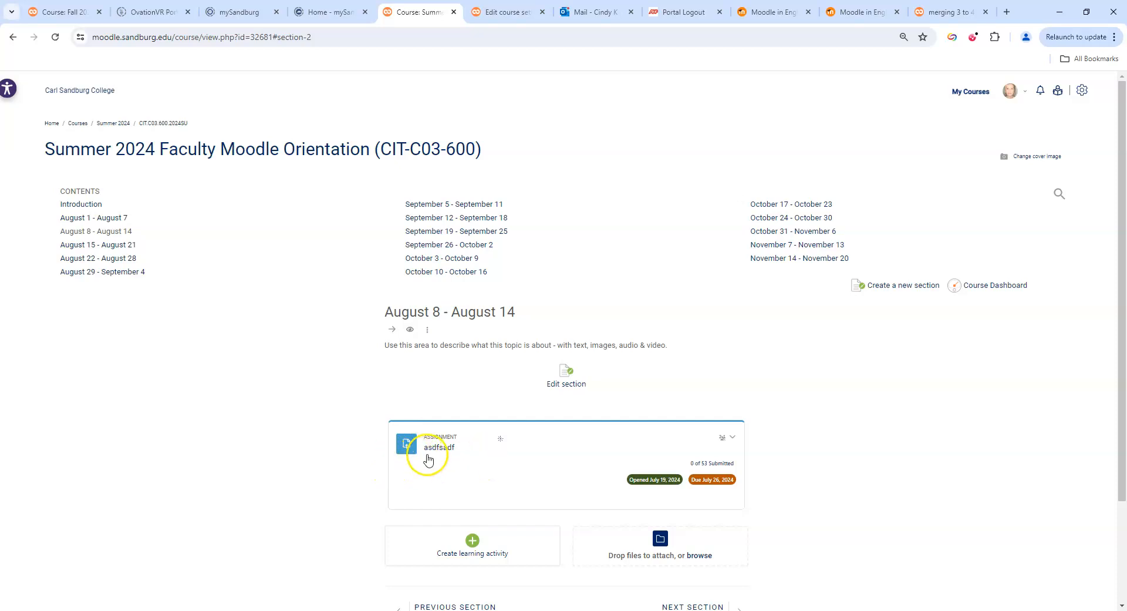
# Check the weights of both assignments in the gradebook setup and return to the course page
pyautogui.click(979, 284)
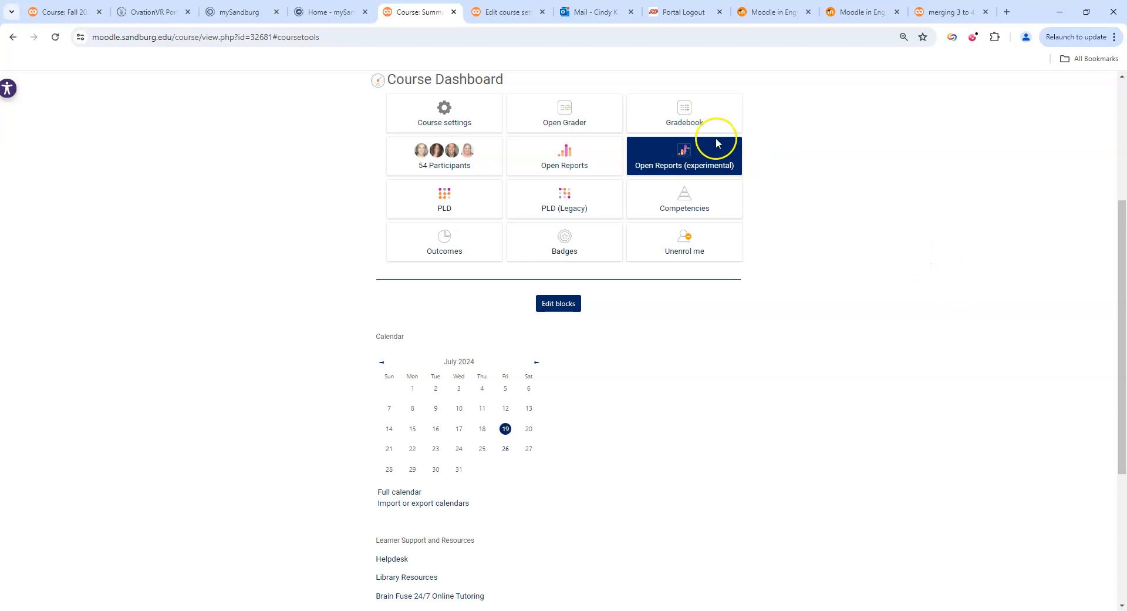
pyautogui.click(681, 125)
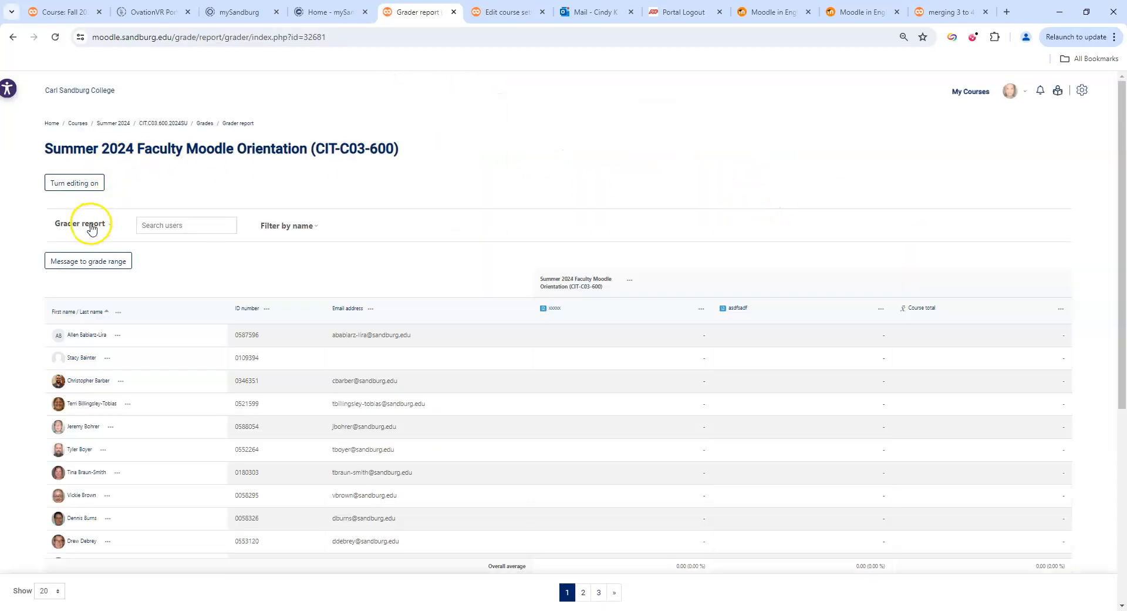
pyautogui.click(91, 226)
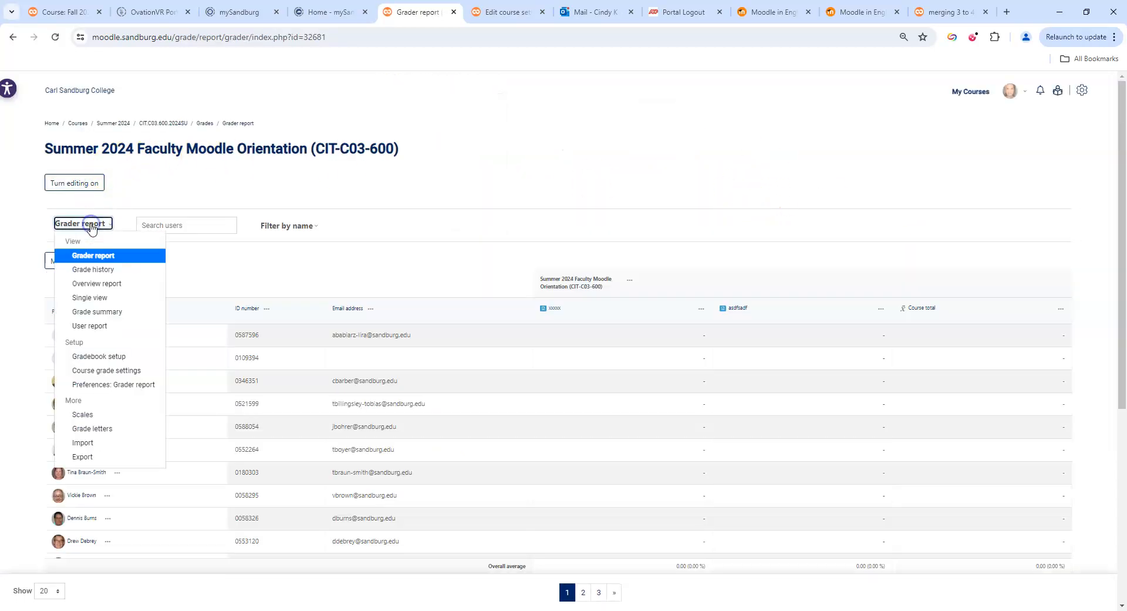
pyautogui.click(98, 357)
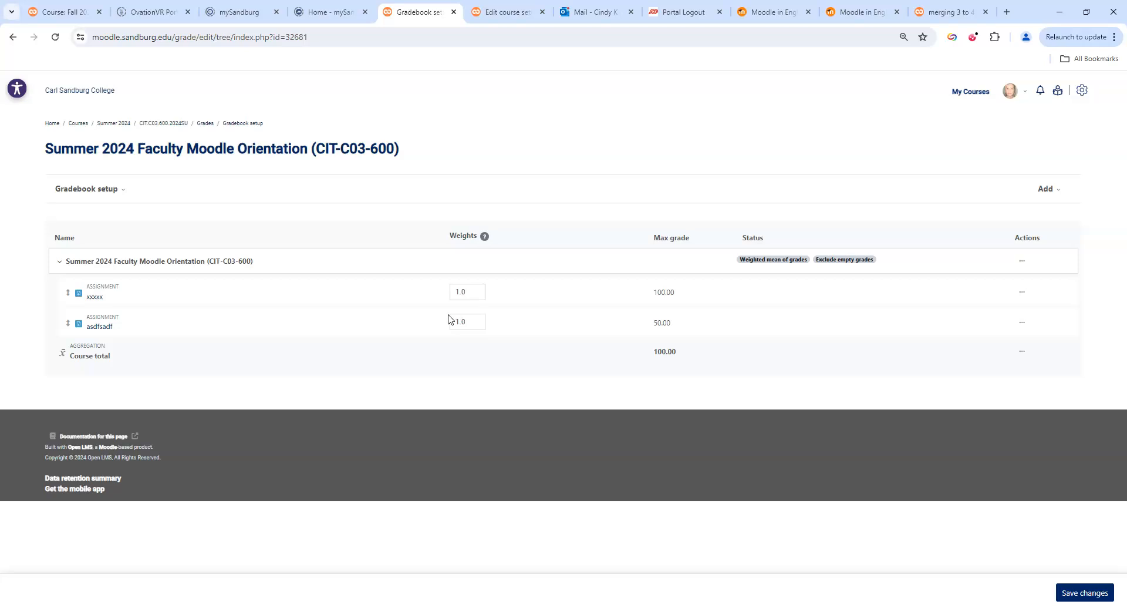
pyautogui.click(206, 151)
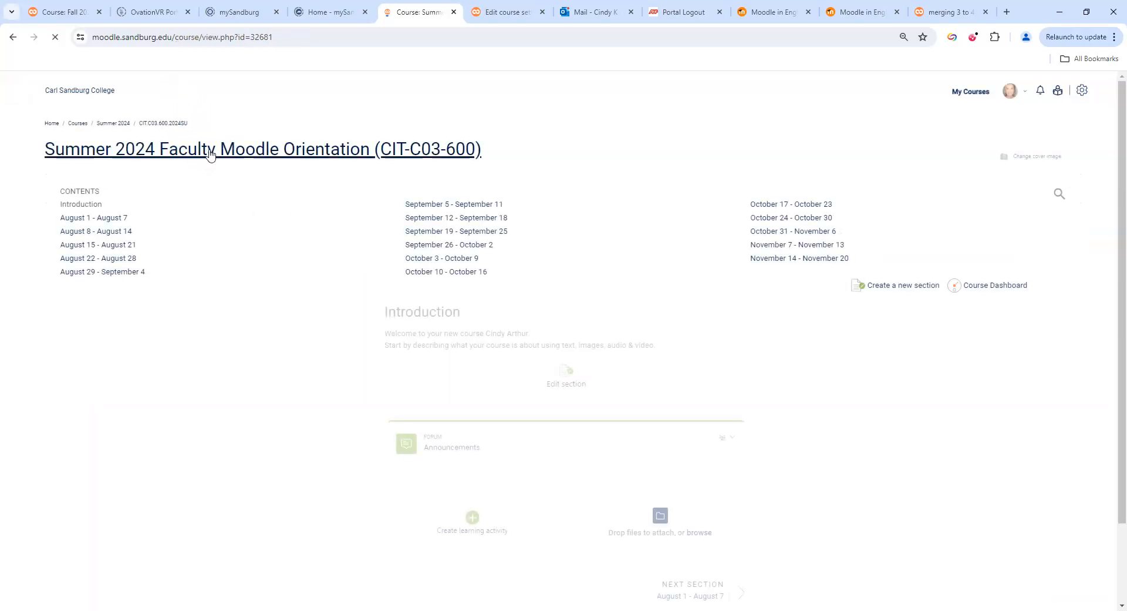